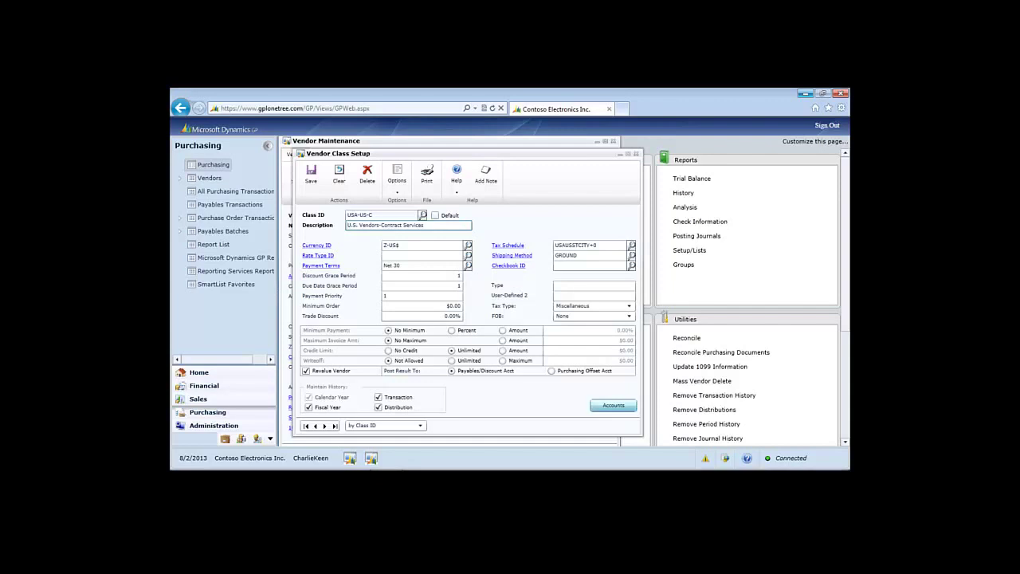
# - Open Vendor Class Accounts Setup to view the default posting accounts for class USA-US-C
pyautogui.click(613, 405)
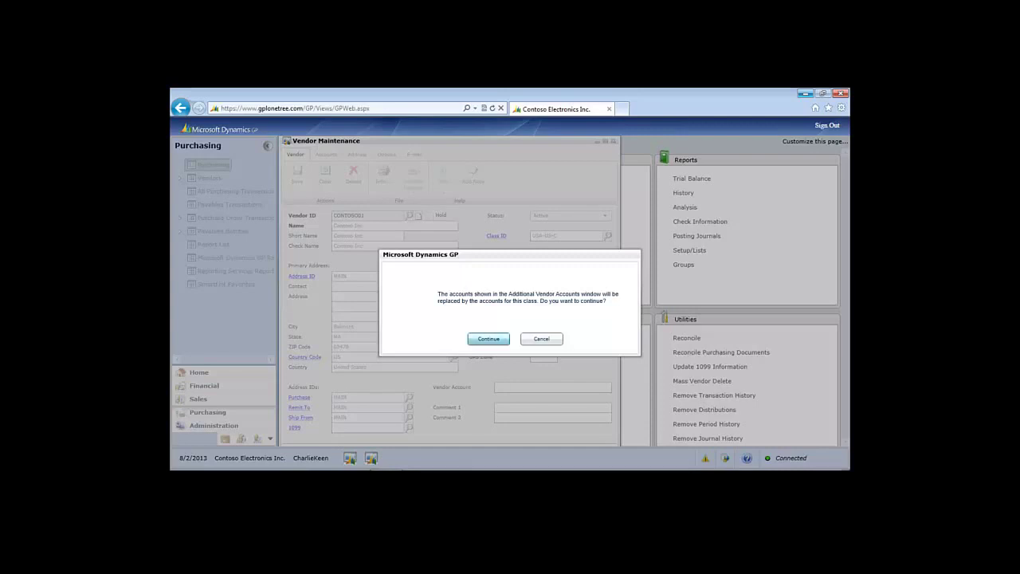
# - Confirm replacing Contoso Inc's accounts with the USA-US-C class accounts
pyautogui.press('Return')
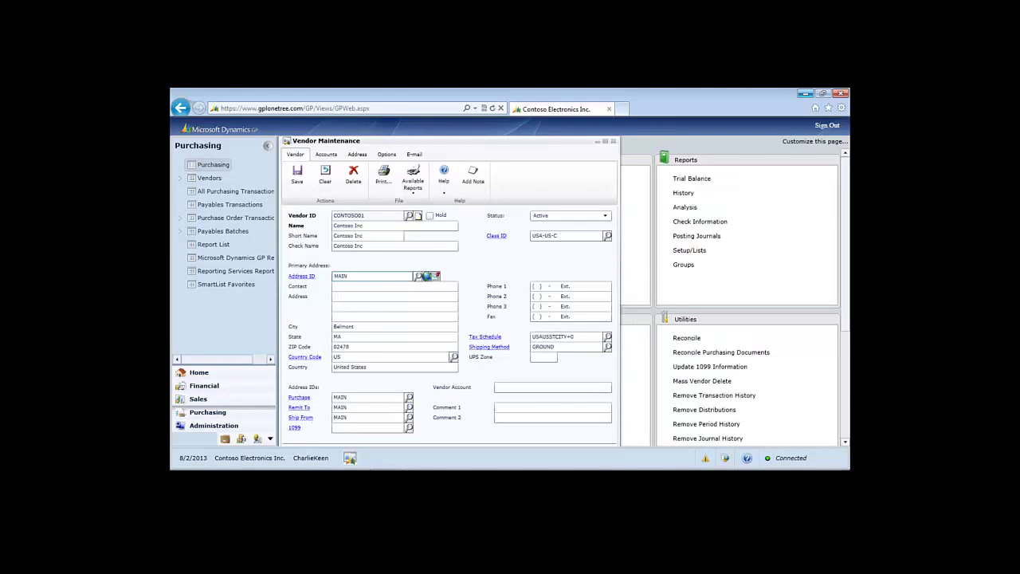